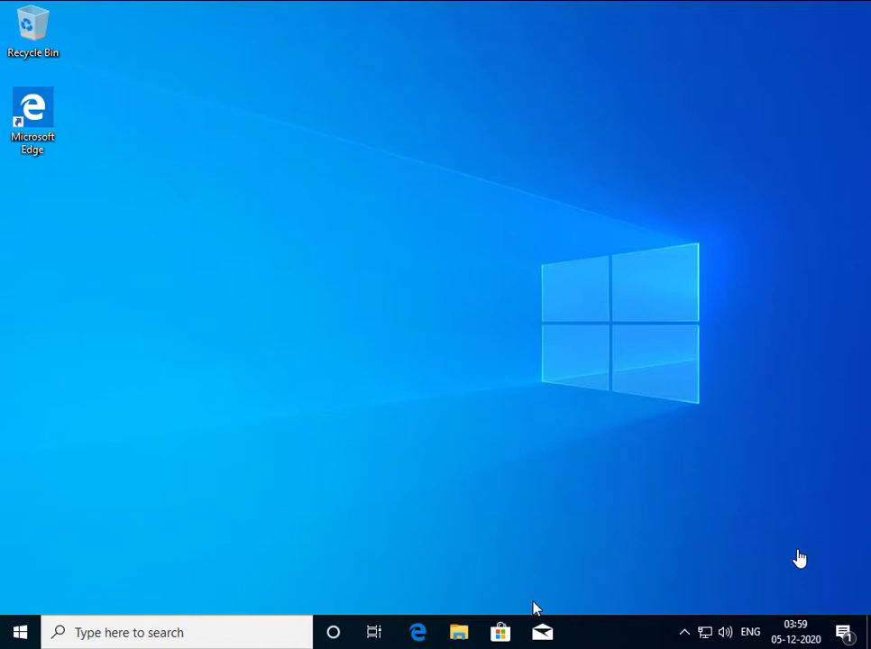
Search Windows for restore and open the Create a restore point settings
click(225, 632)
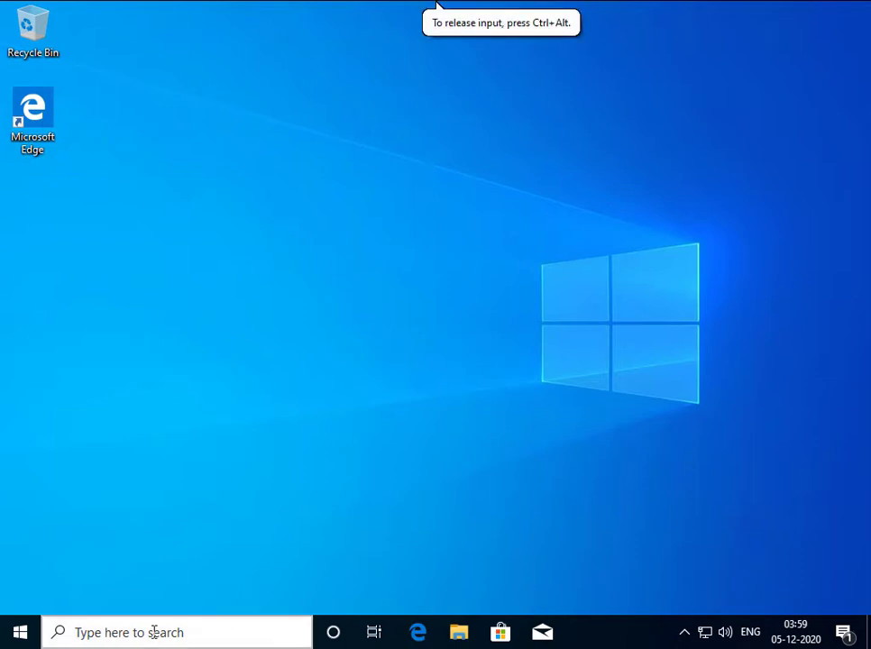
key(r)
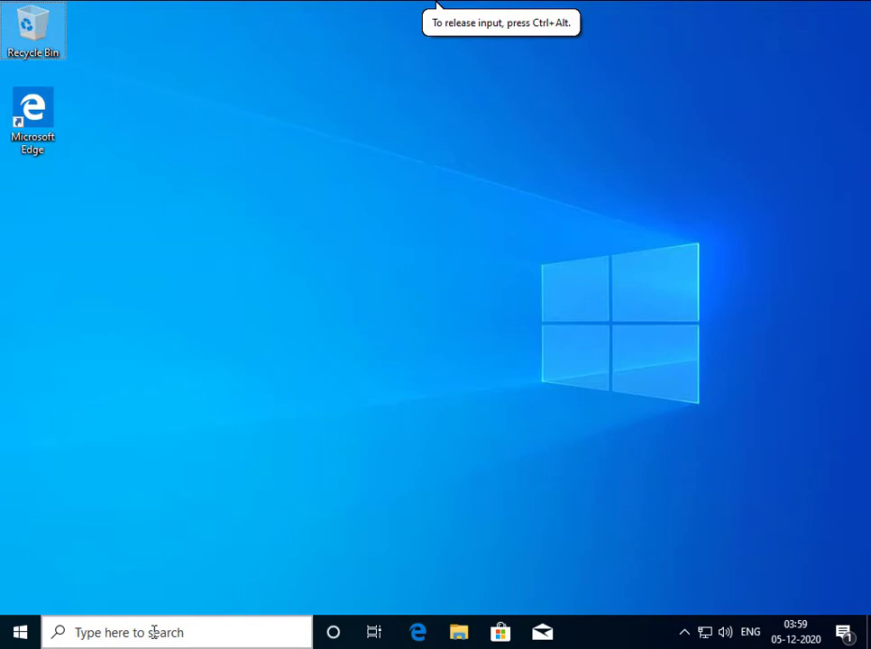
click(154, 632)
text(re)
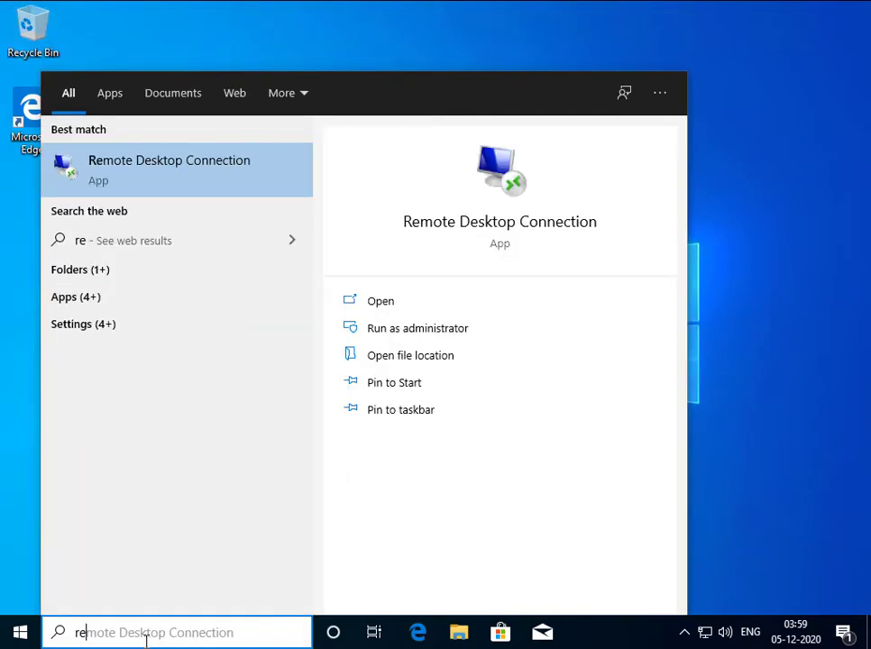
text(store)
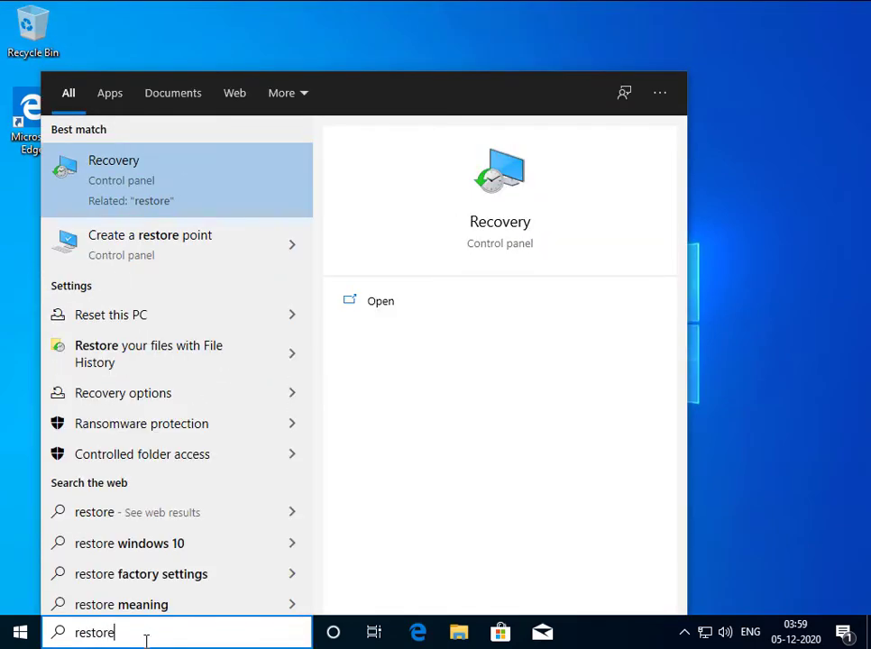
click(156, 264)
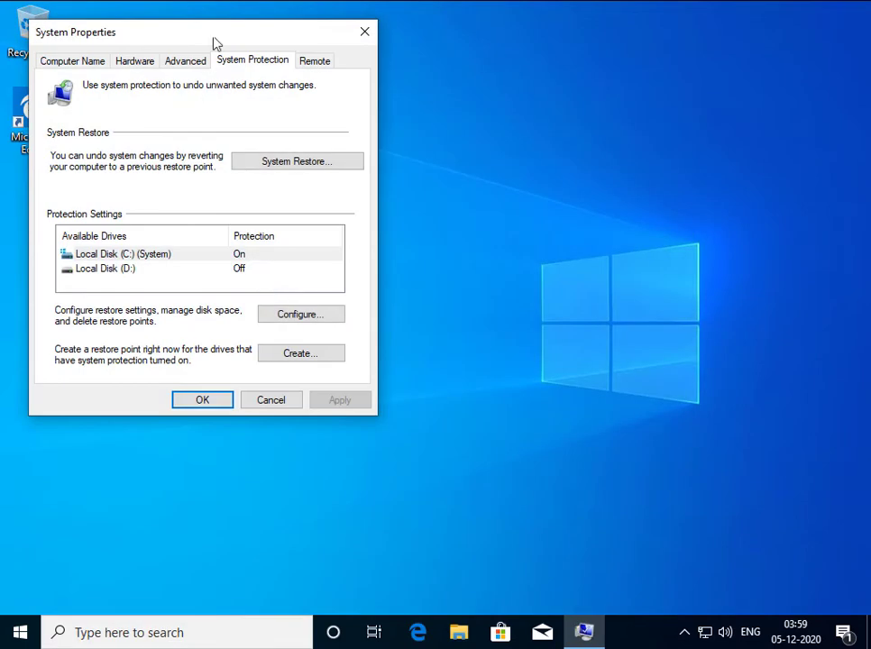
Configure system protection for Local Disk (C:) with a maximum disk usage of 20%
drag(216, 43, 443, 117)
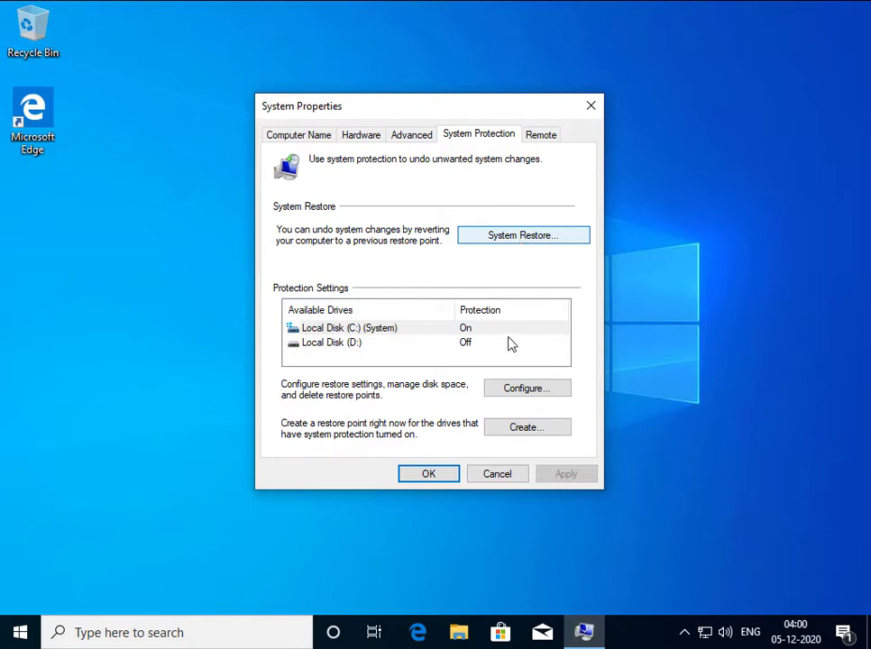
click(522, 393)
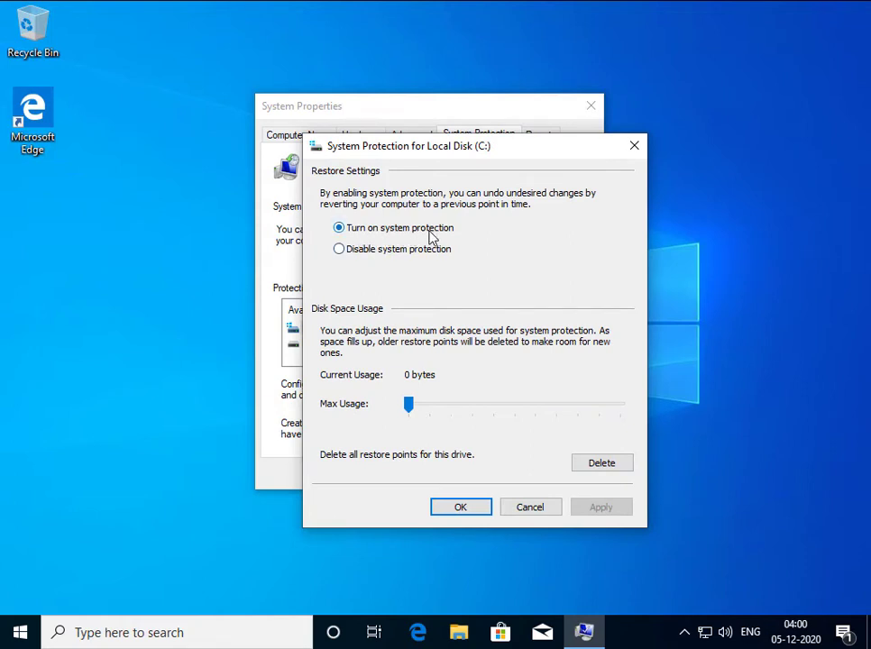
click(441, 414)
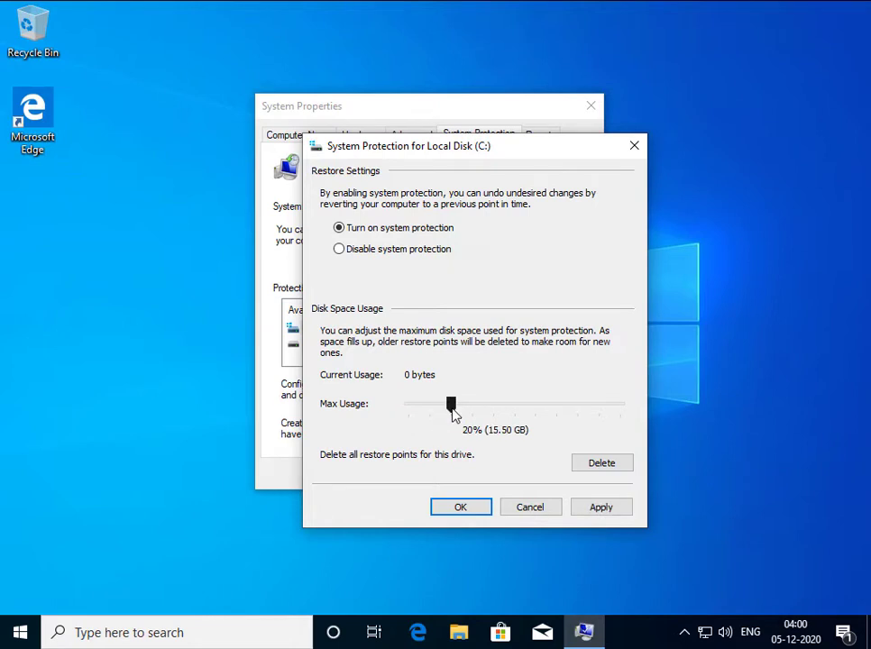
click(477, 509)
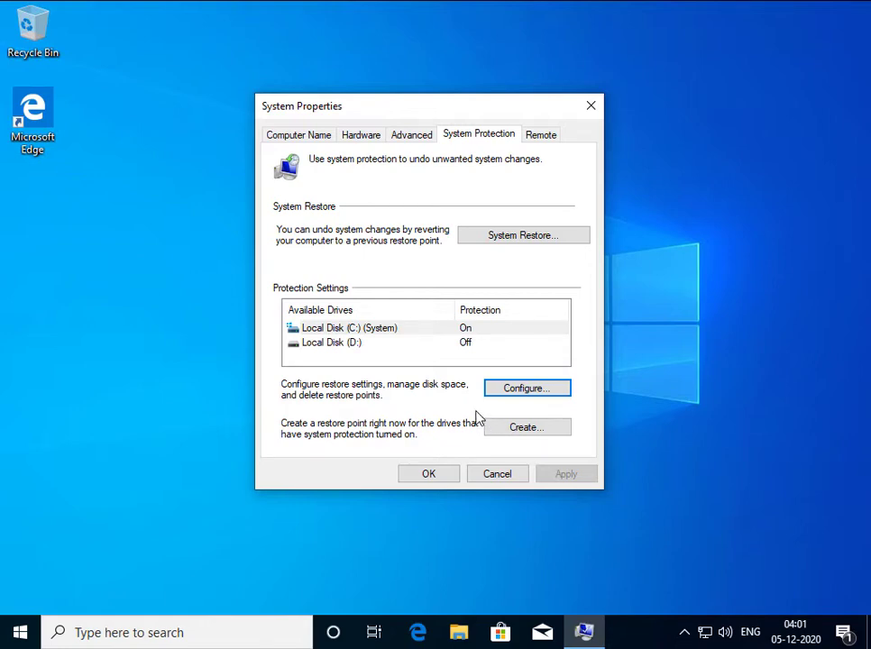
Create a restore point named Test Restore Point and close System Properties
click(524, 241)
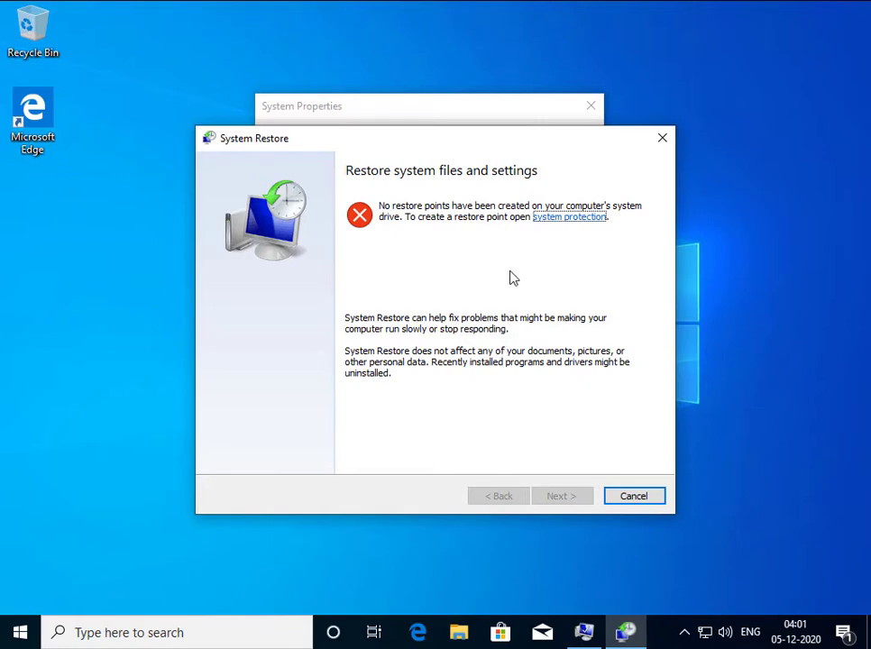
click(612, 494)
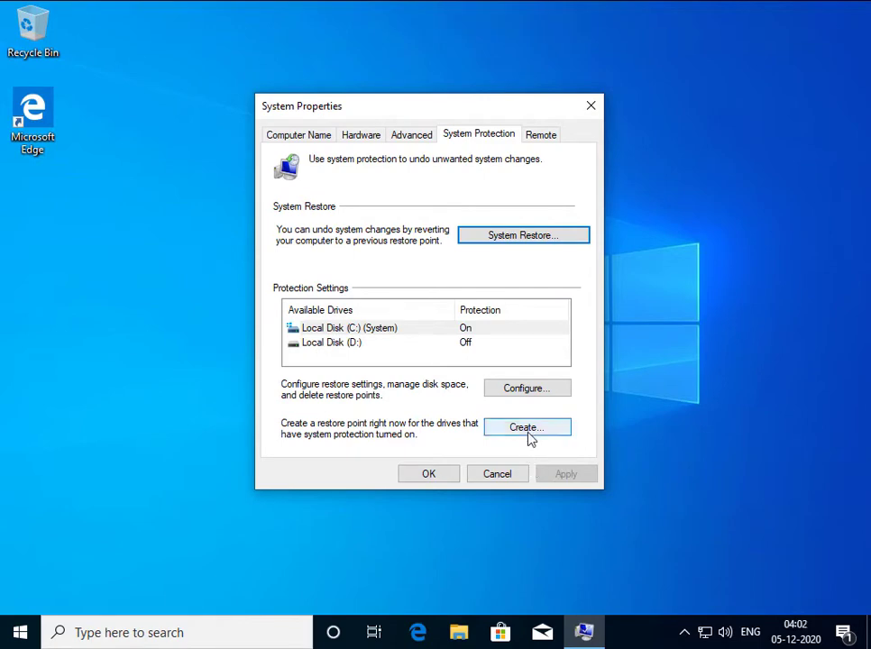
click(531, 437)
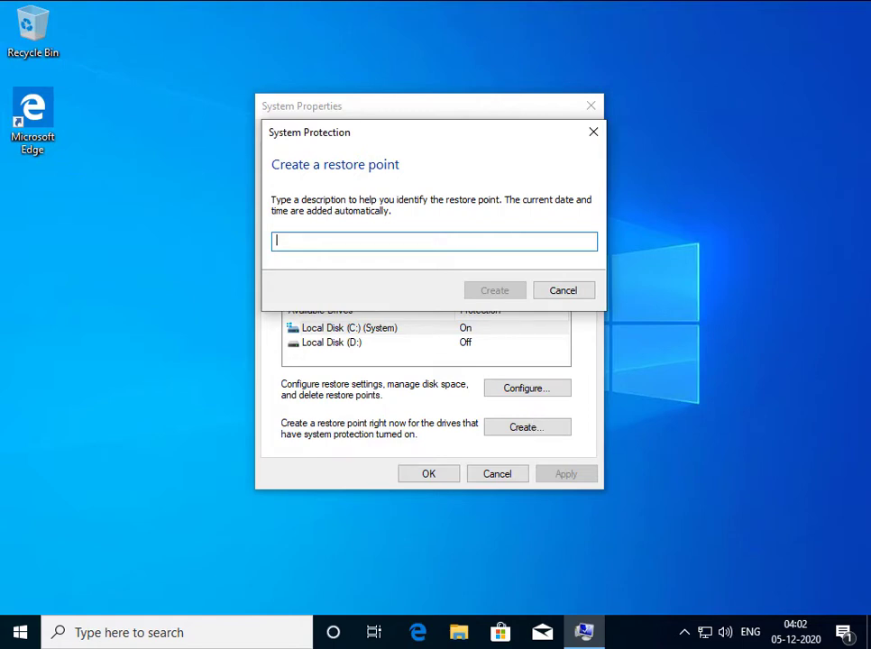
text(Test)
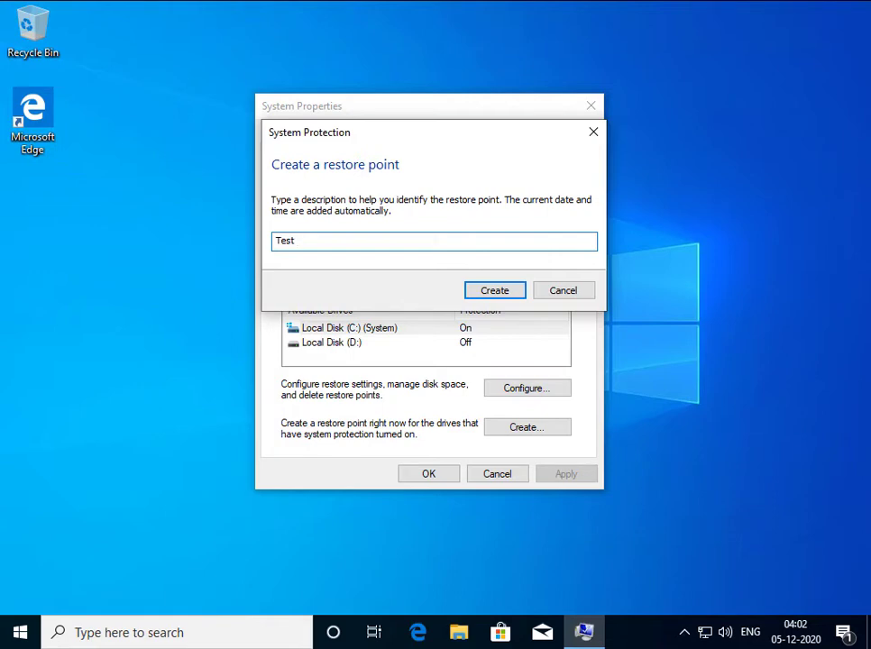
text( Restore Point)
click(507, 293)
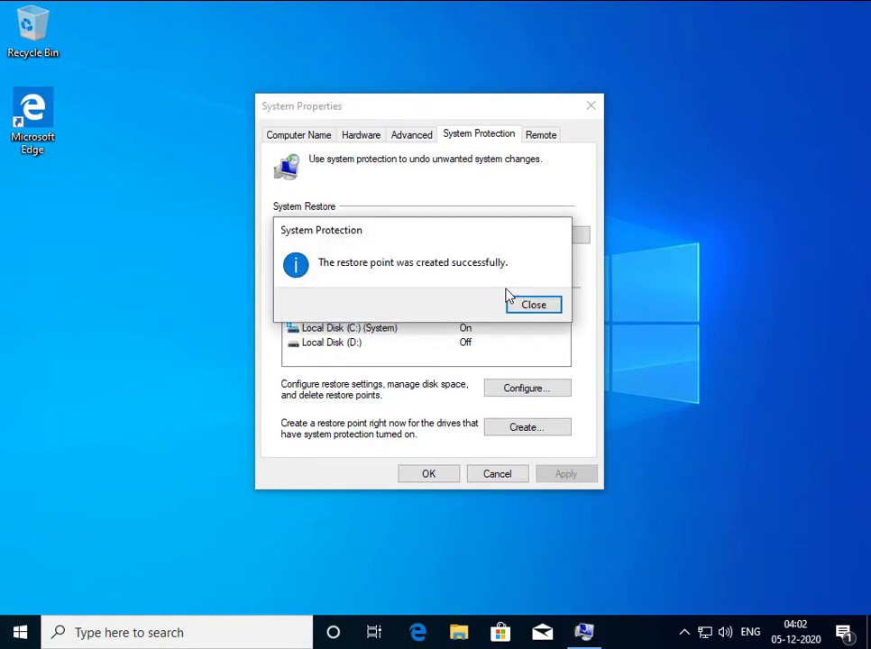
click(539, 314)
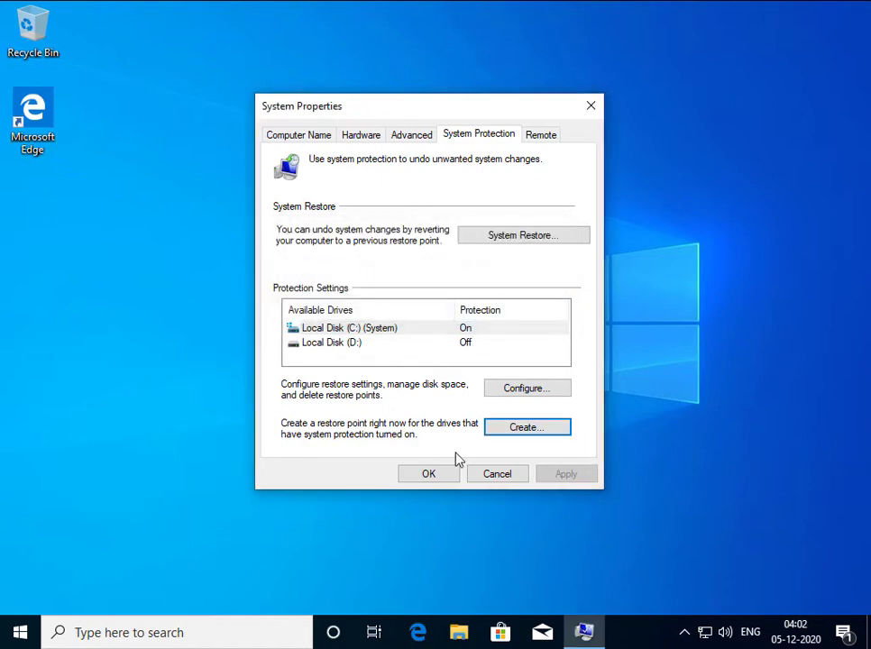
click(429, 474)
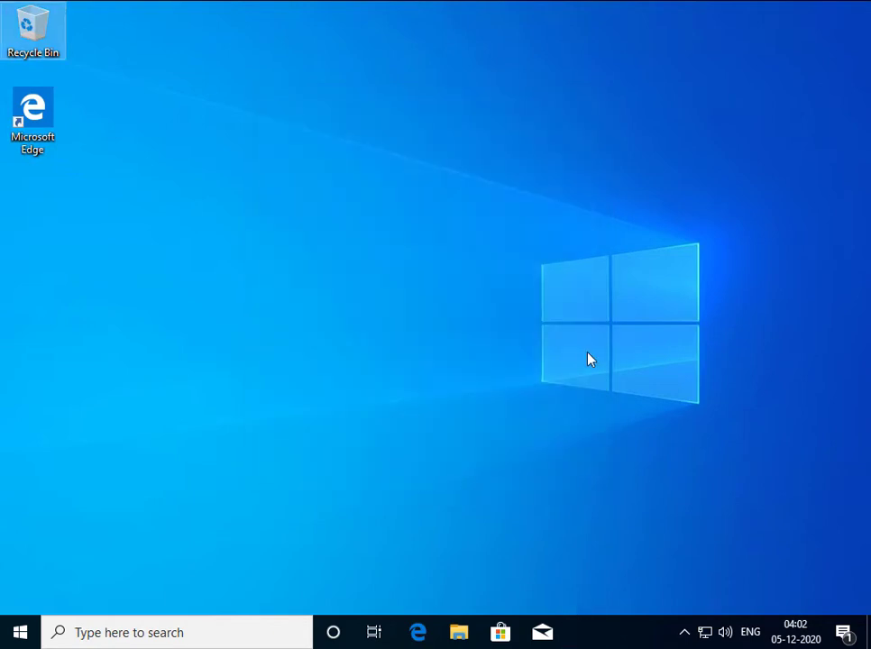
Reopen the restore point settings and run System Restore to the Test Restore Point, confirming the restore
click(200, 641)
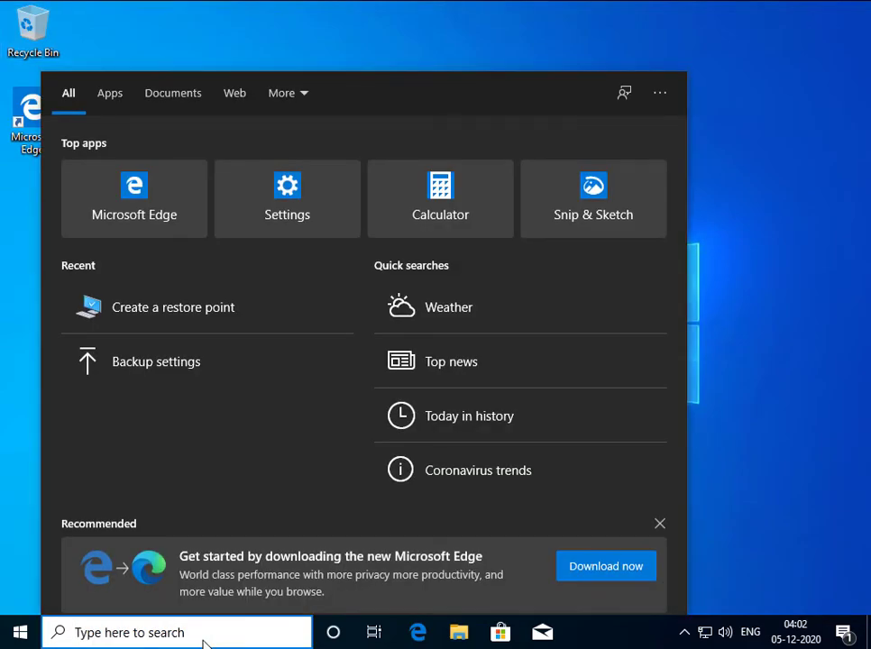
text(resore)
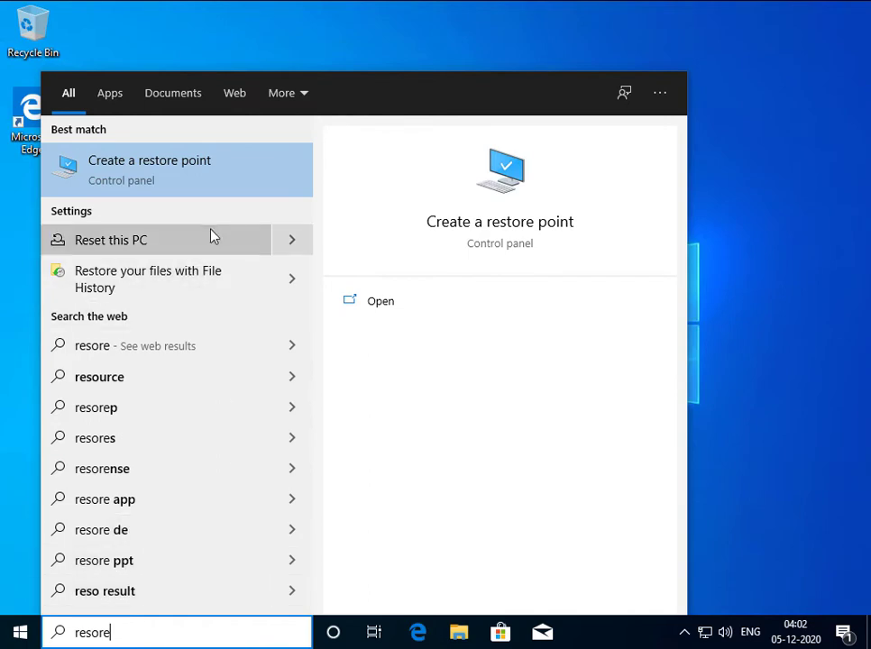
click(205, 183)
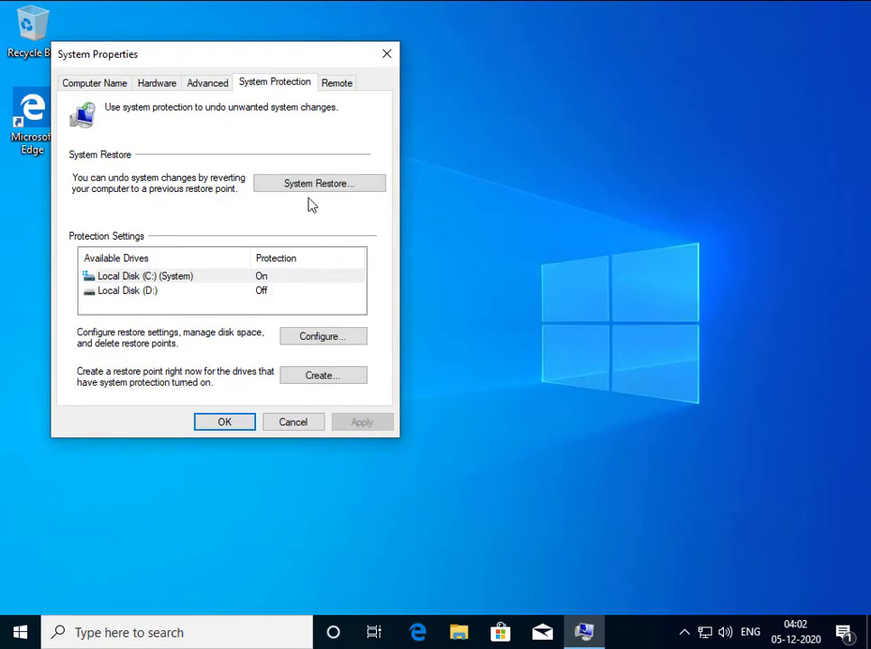
click(322, 190)
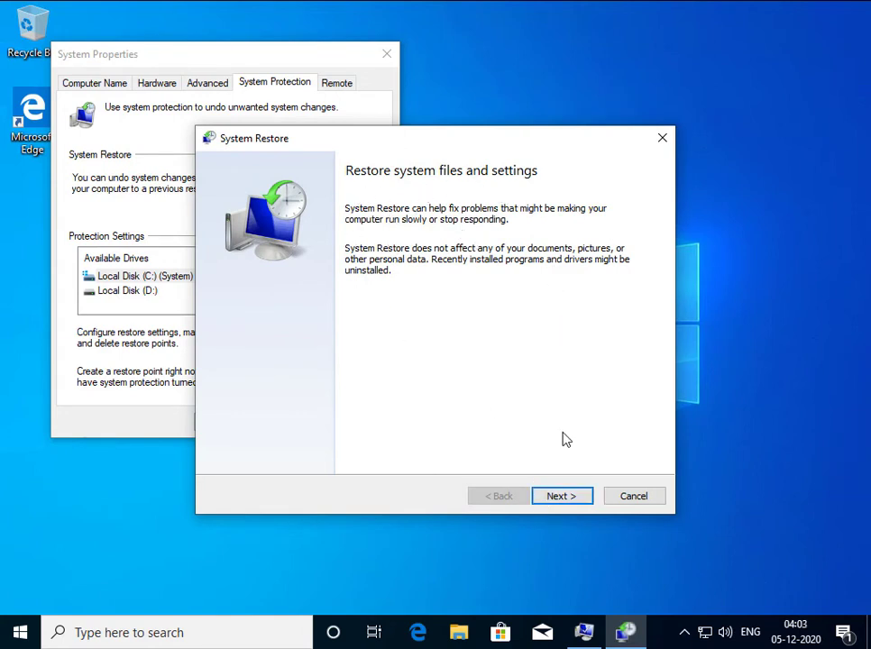
click(567, 501)
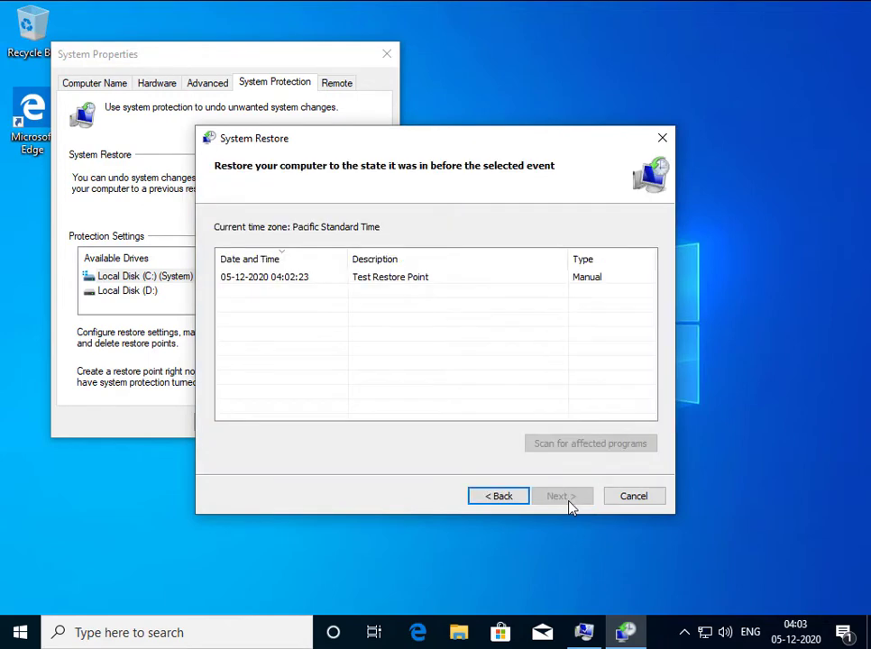
click(379, 284)
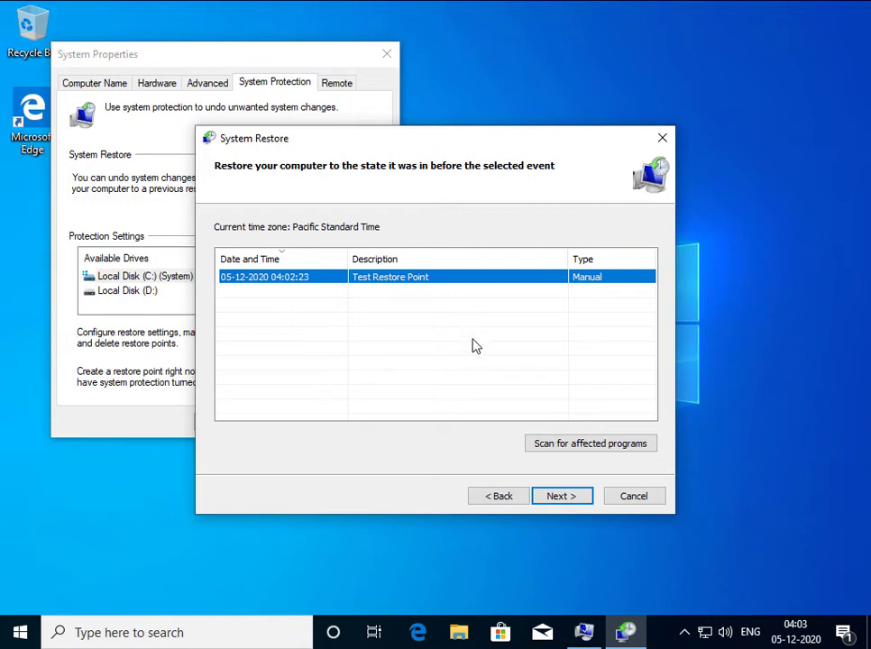
click(561, 497)
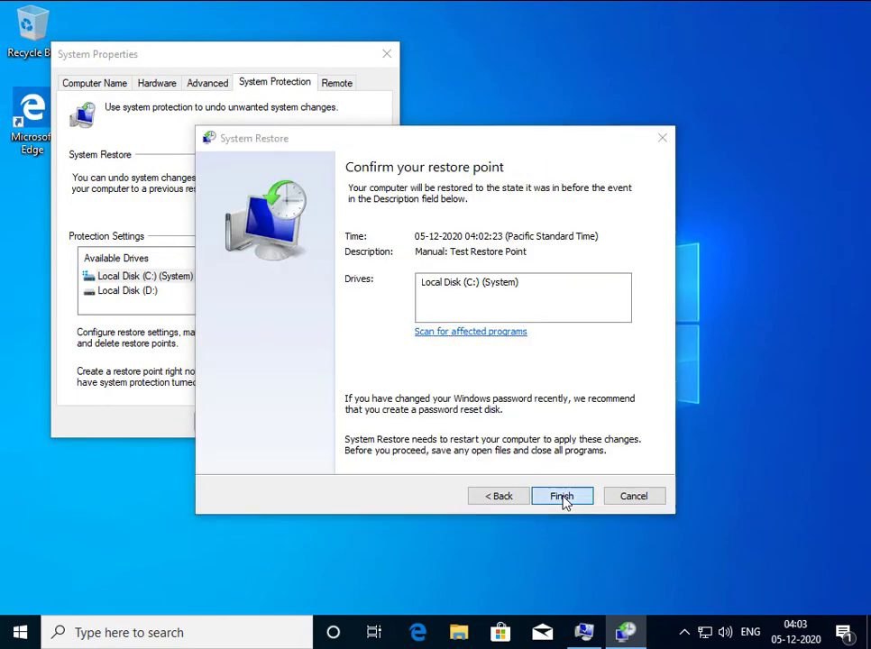
click(561, 497)
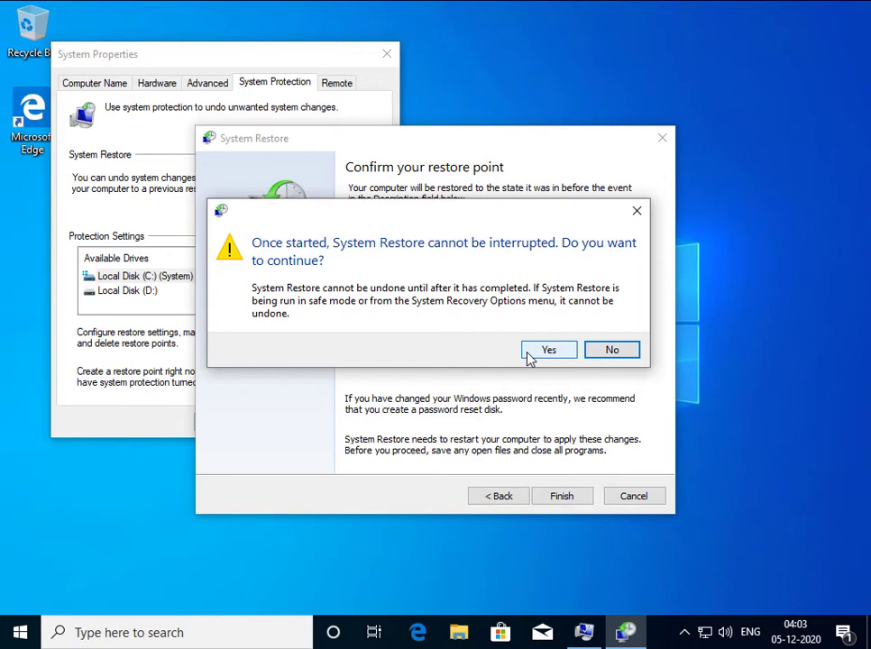
click(539, 351)
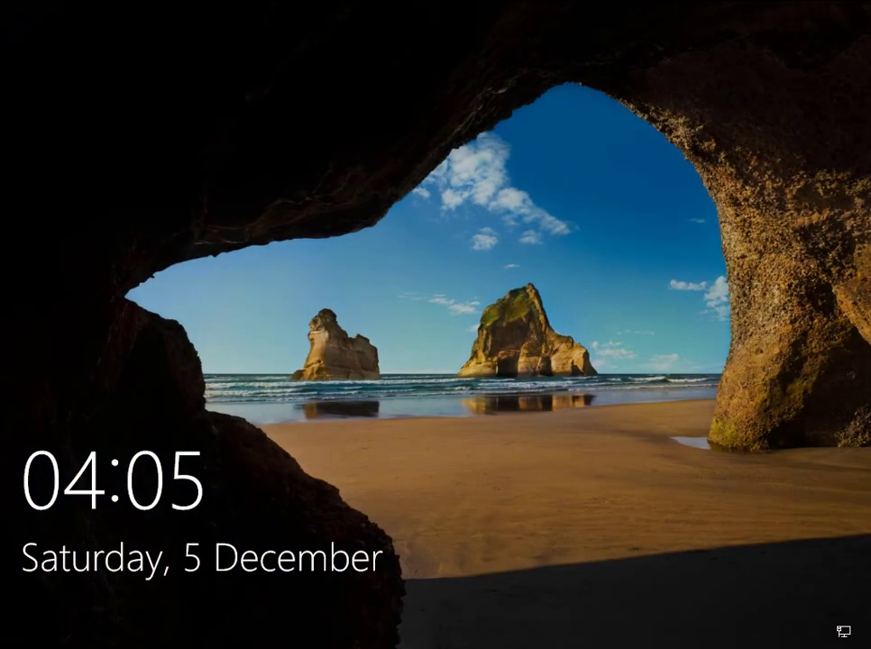
Sign back in with the account password after the restart and close the System Restore message
key(ctrl+alt+Delete)
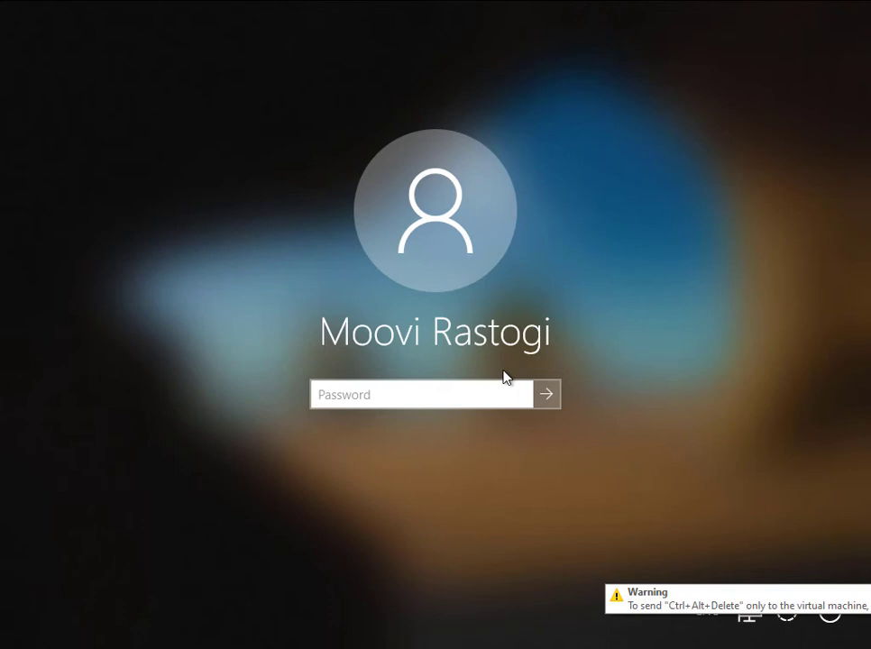
click(473, 390)
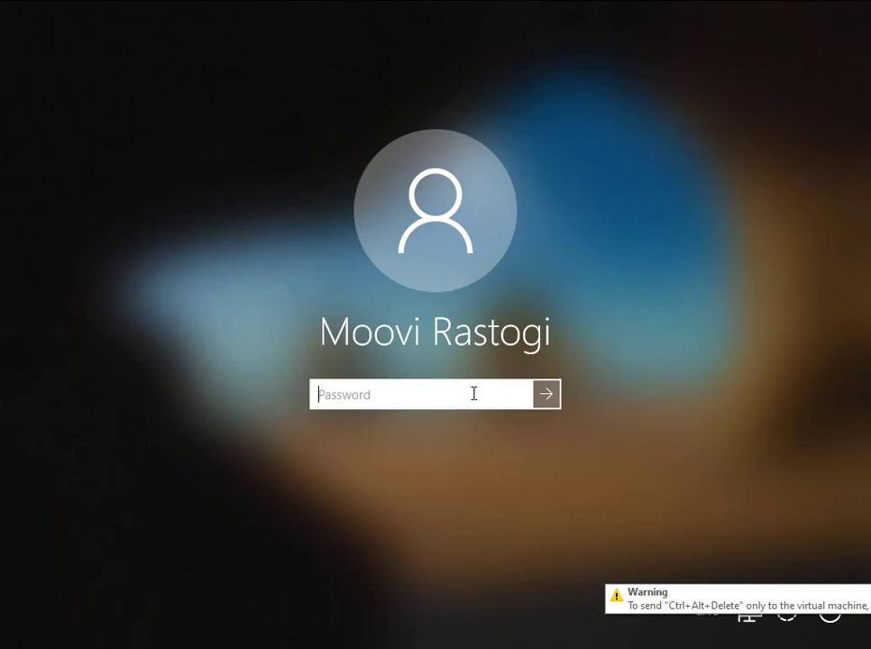
text(•••••••)
key(Return)
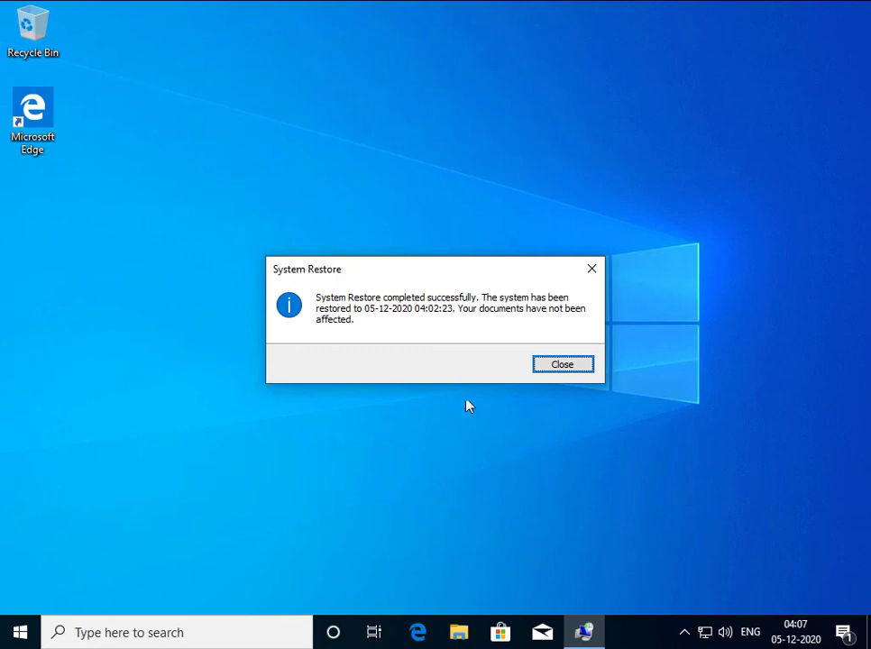
click(559, 366)
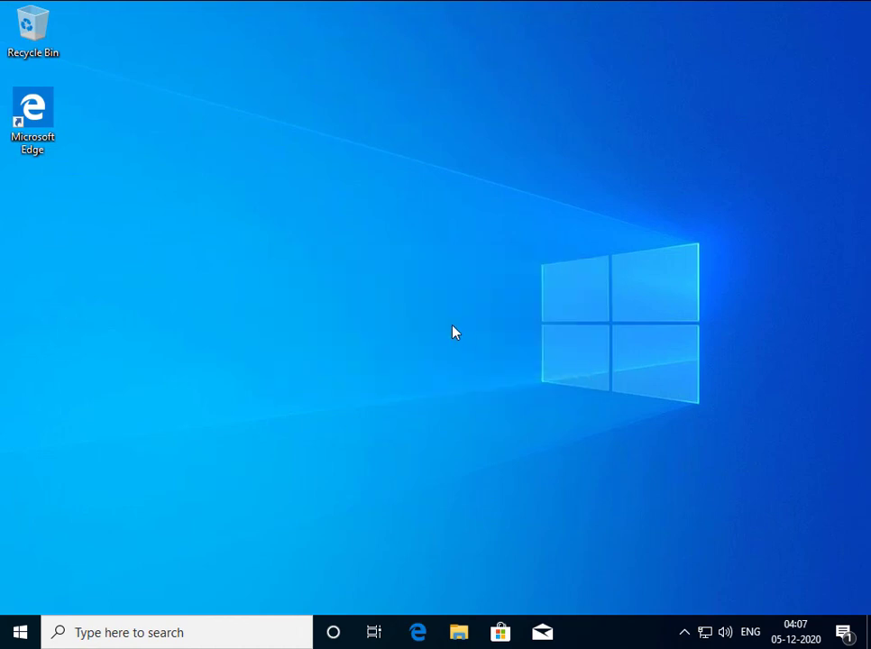